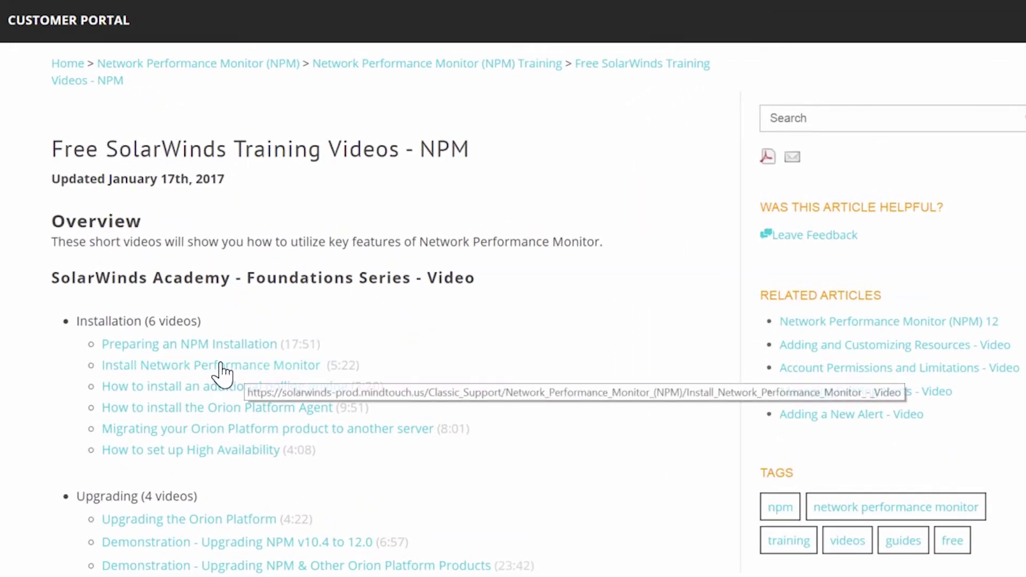
Open the training video on preparing an NPM installation
left_click(163, 348)
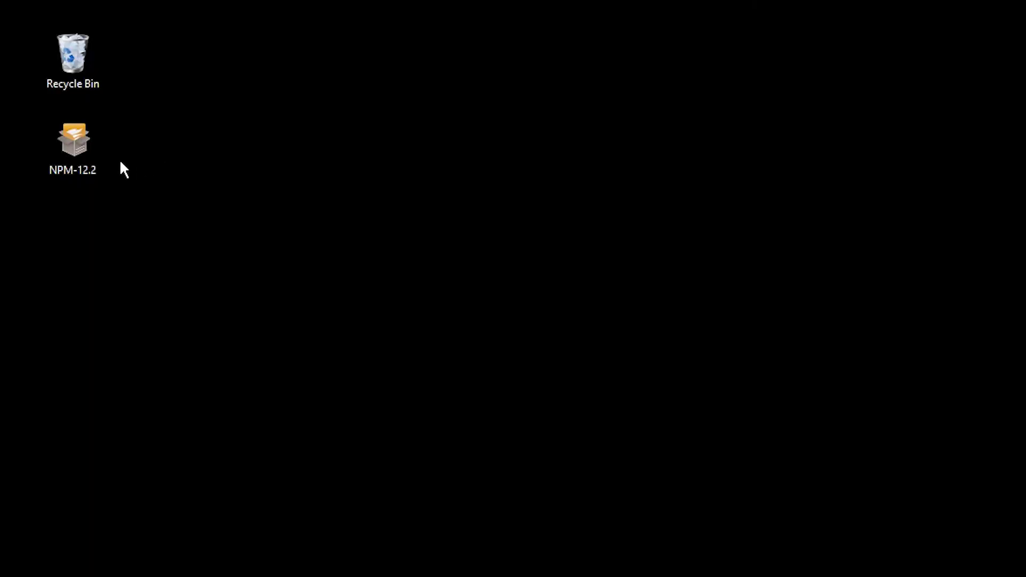
Run the NPM-12.2 installer as administrator and proceed with the Standard Installation in the default destination folder
right_click(75, 143)
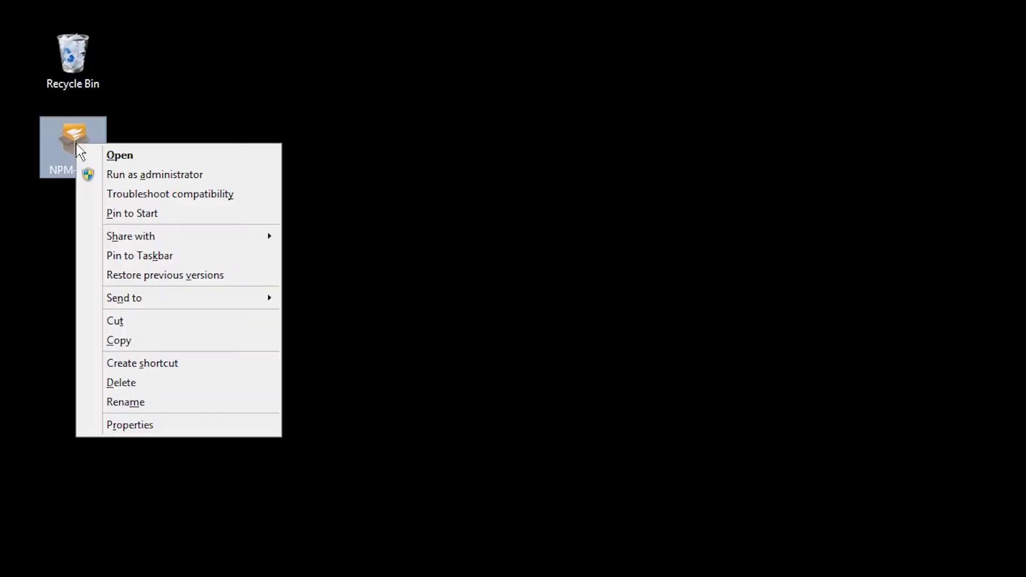
left_click(120, 176)
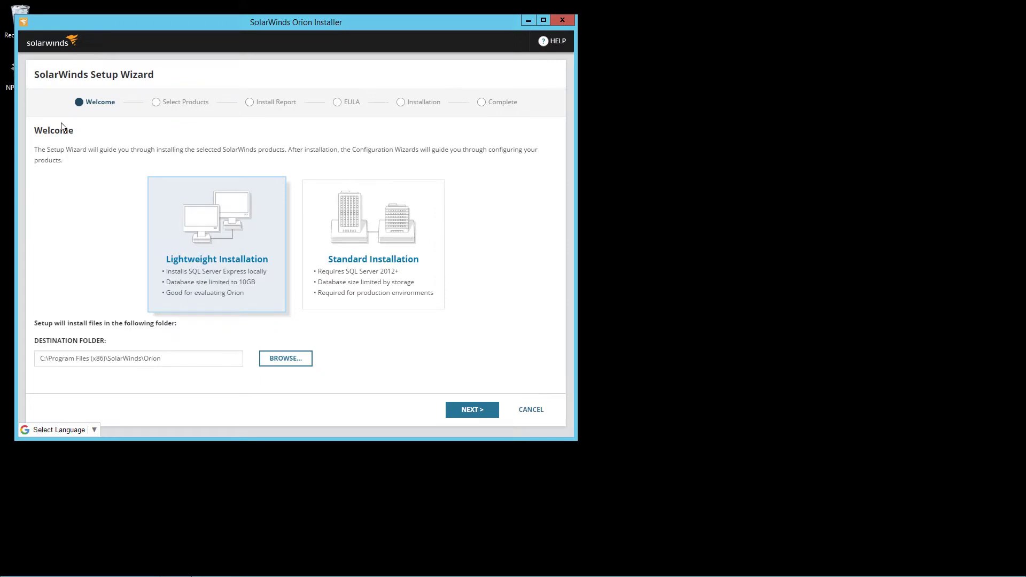
left_click_drag(219, 20, 350, 62)
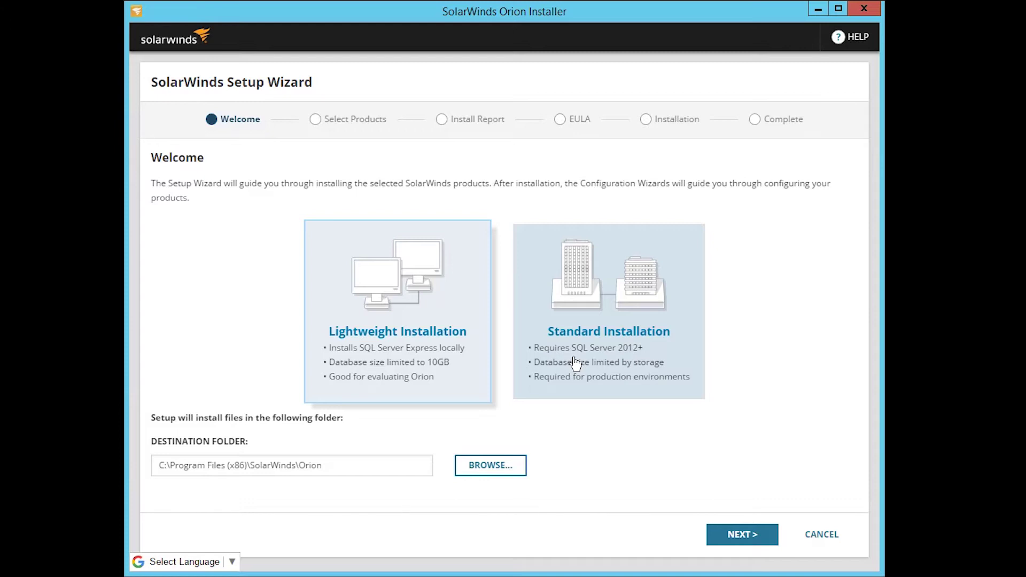
left_click(575, 363)
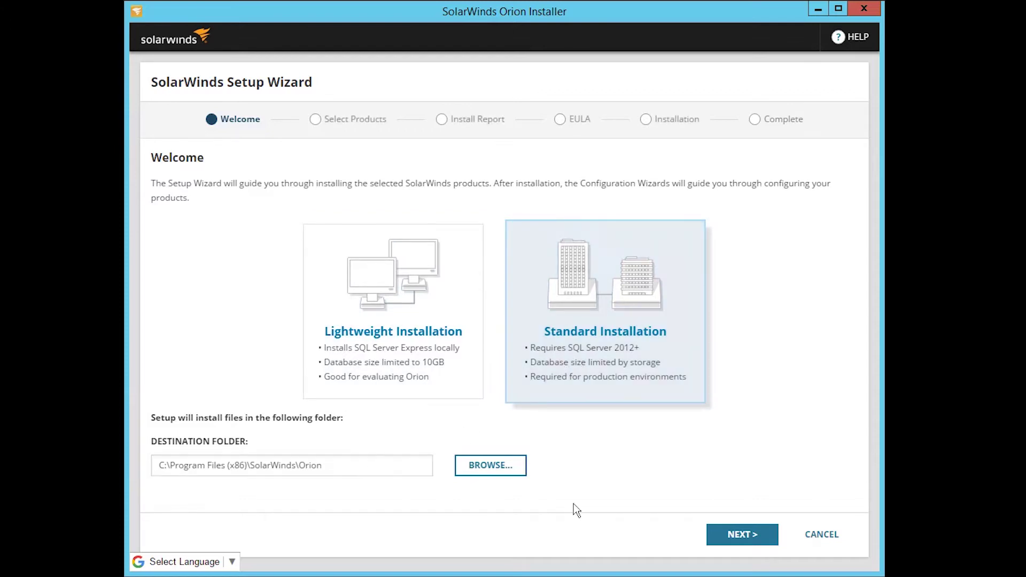
left_click(735, 535)
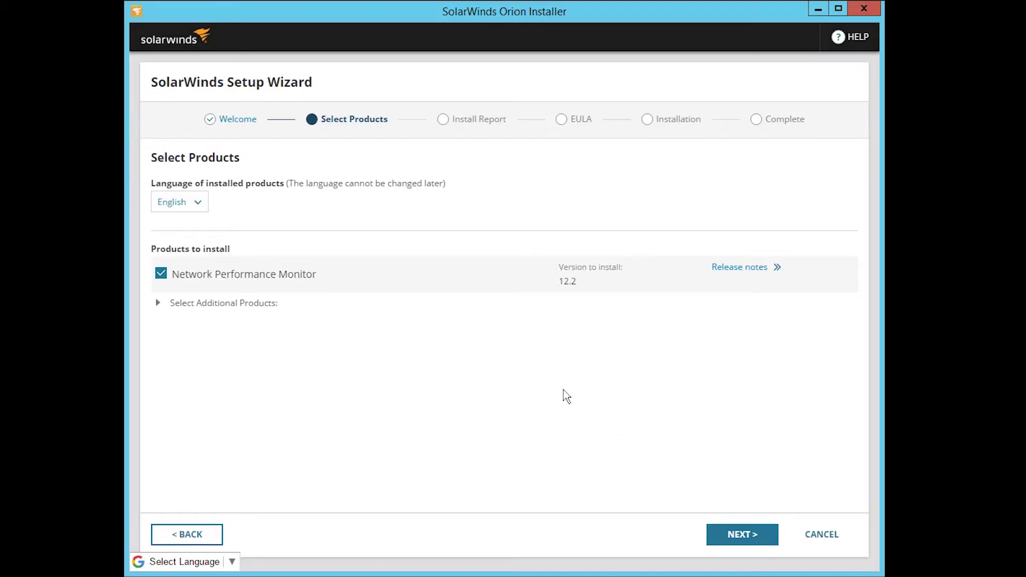
Review the additional products and language options, and proceed with only Network Performance Monitor in English
left_click(158, 303)
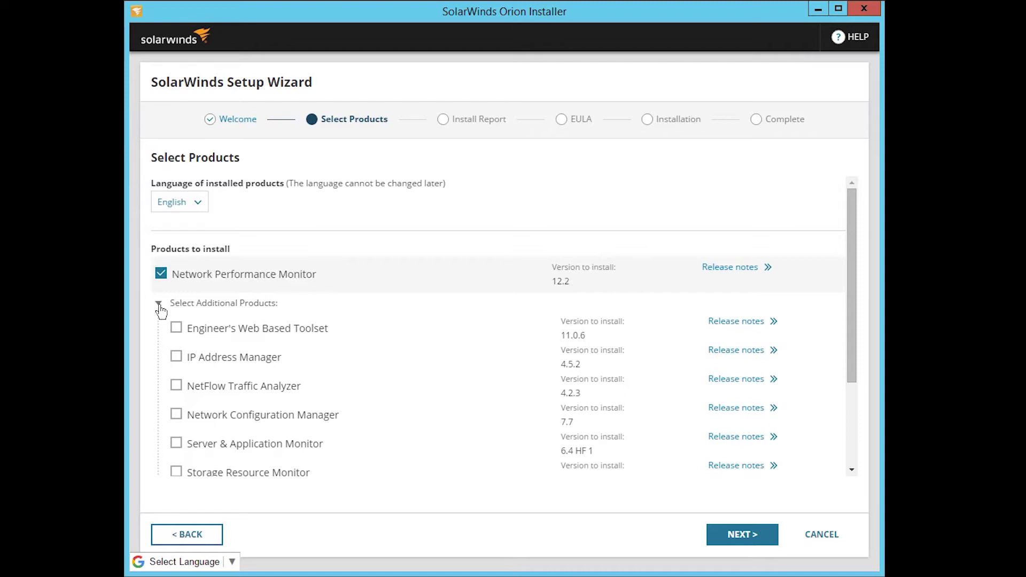
left_click(203, 216)
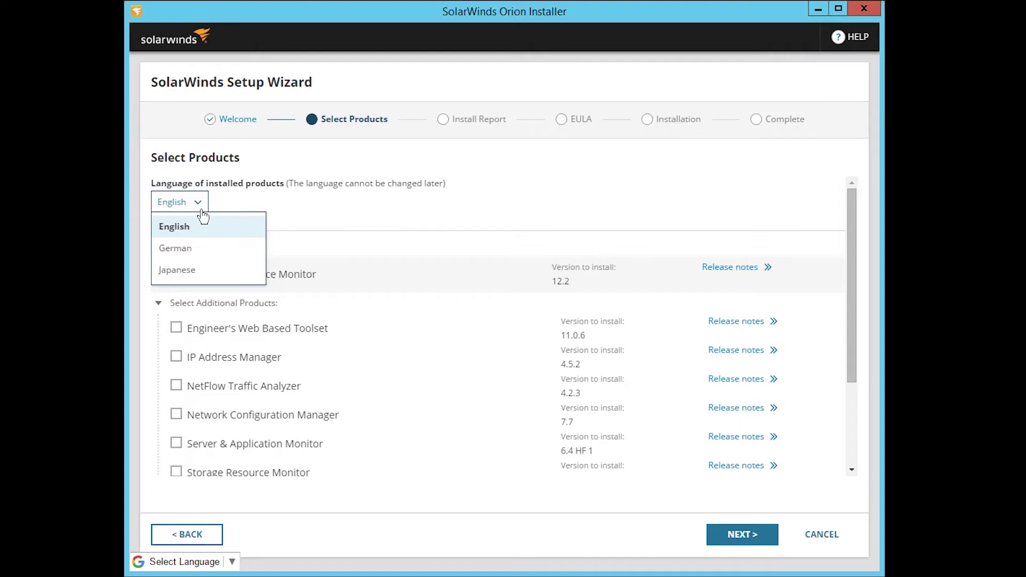
left_click(203, 216)
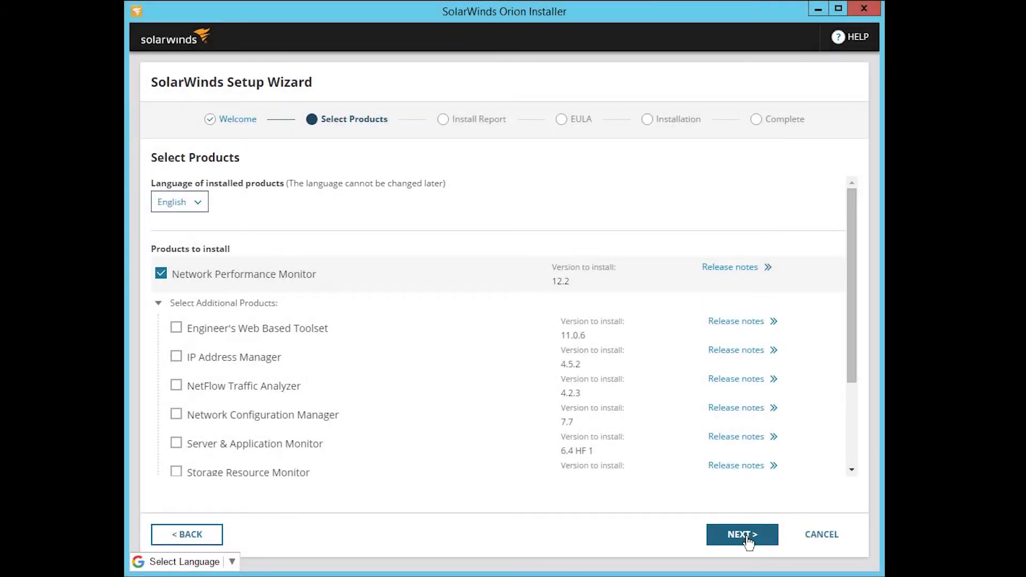
left_click(748, 540)
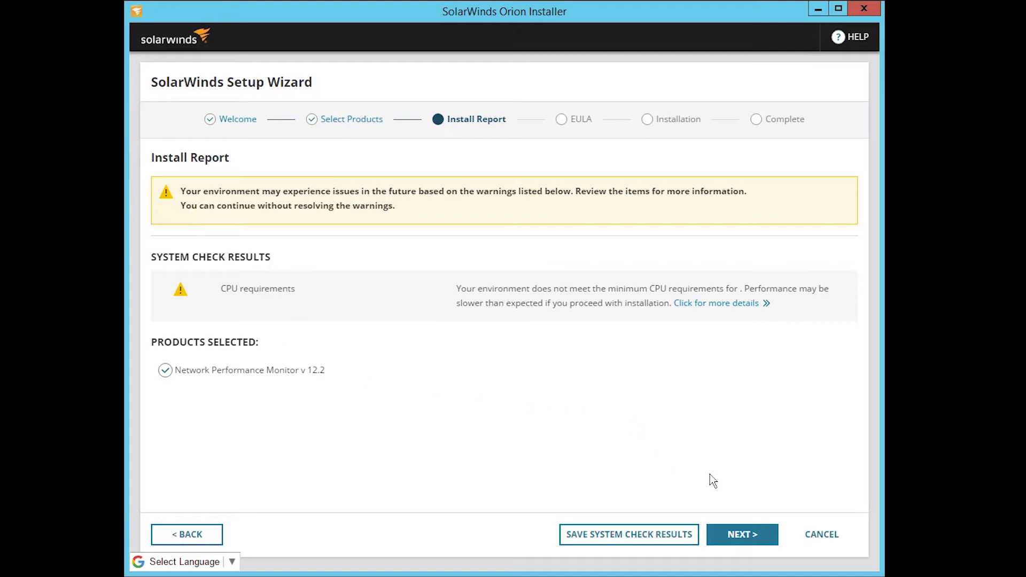
Continue past the install report, accept the License Agreement terms and start the installation
left_click(735, 541)
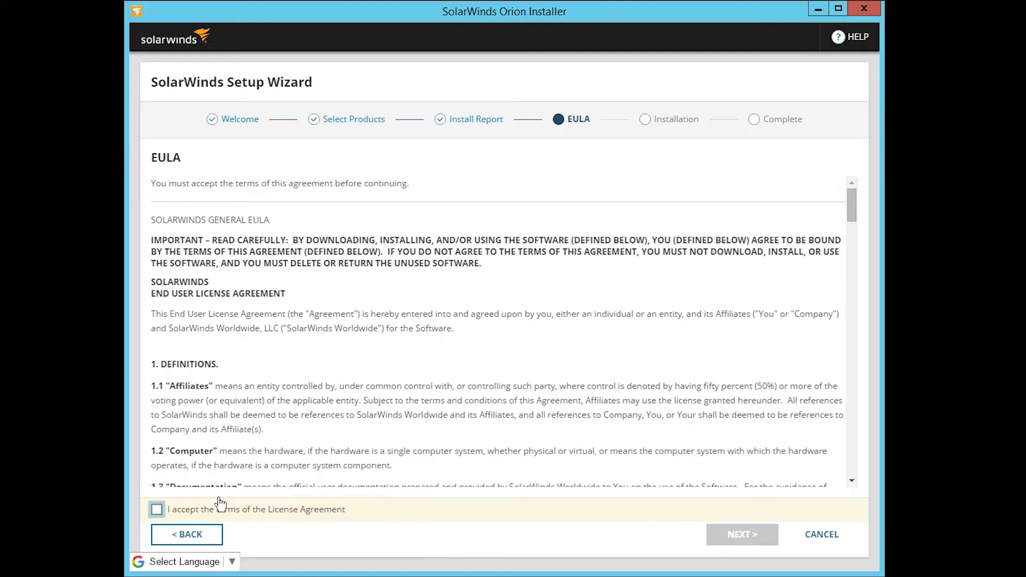
left_click(158, 512)
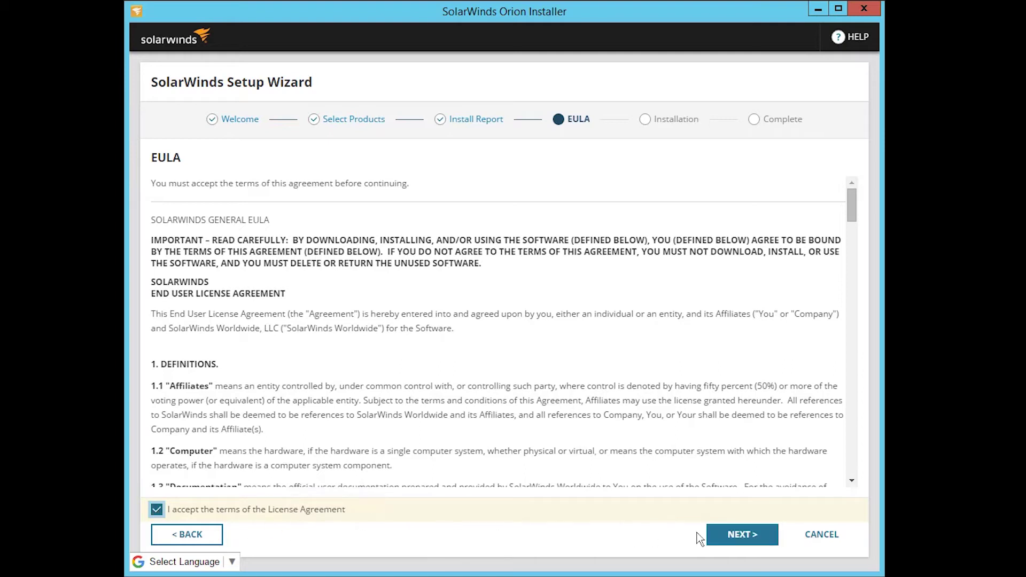
left_click(726, 541)
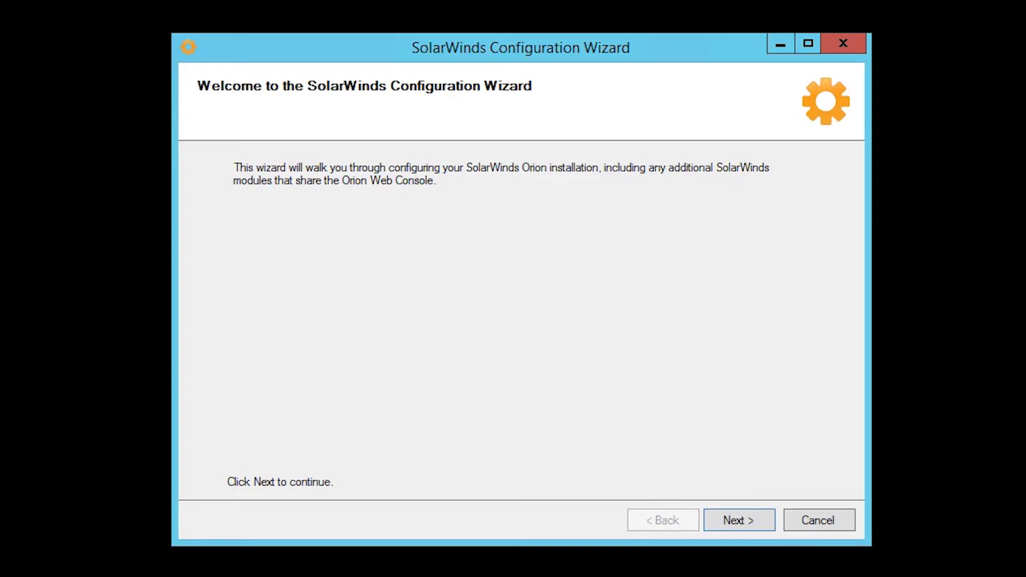
Connect the Configuration Wizard to SQL Server NPMINSTALLSQL as a switched user, with login sa and the account password
left_click(731, 528)
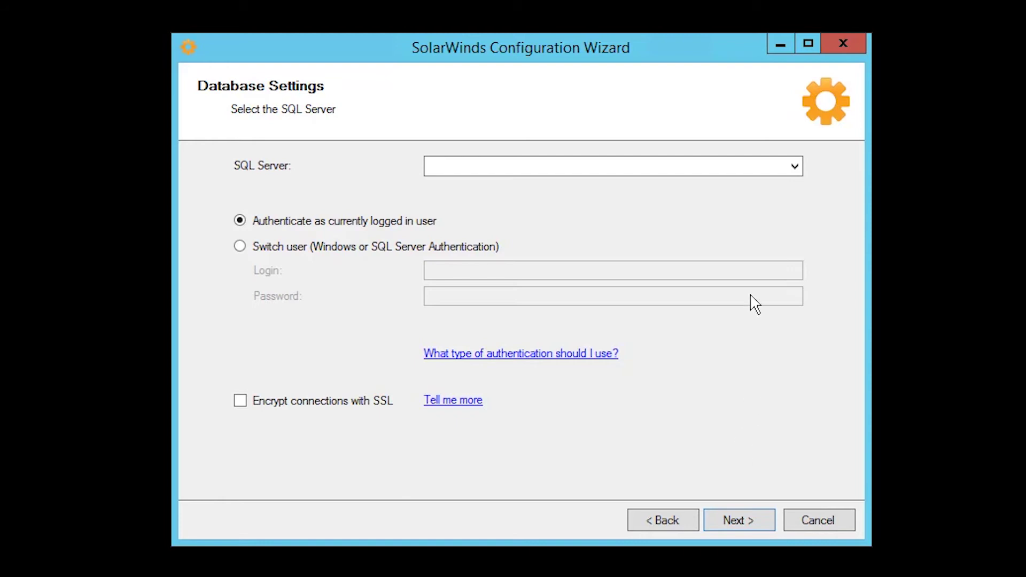
left_click(795, 165)
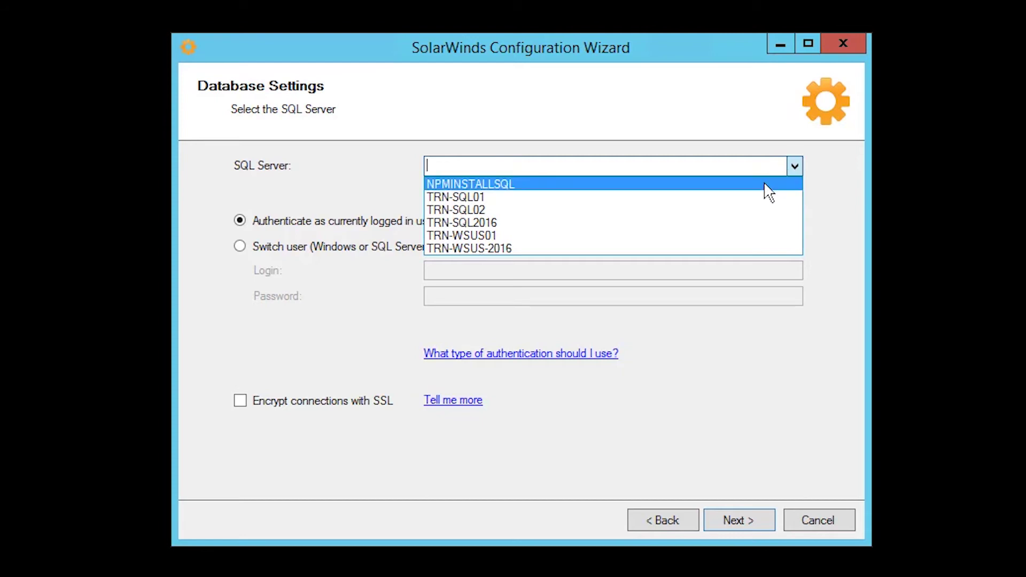
left_click(765, 185)
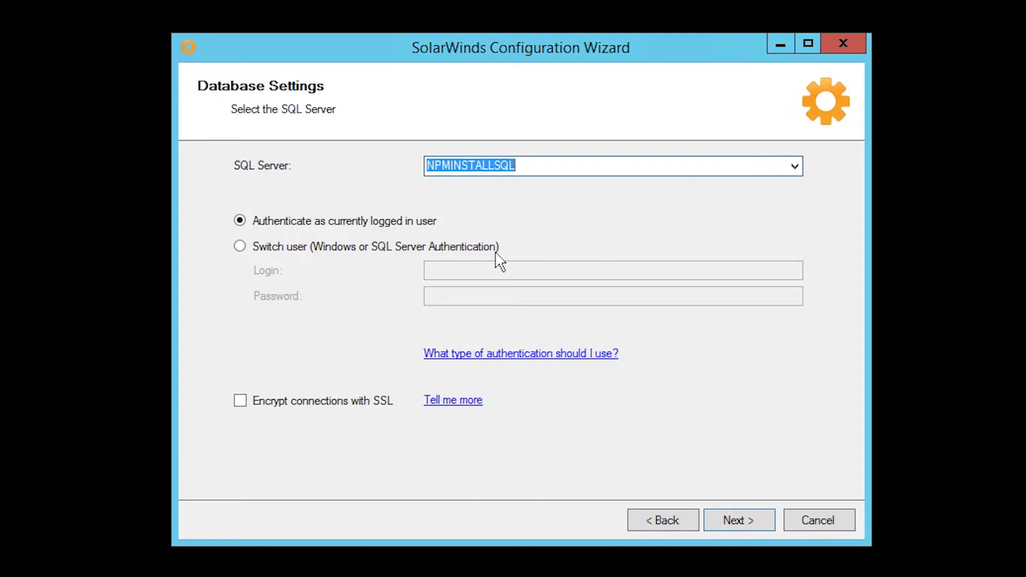
left_click(409, 249)
left_click(445, 269)
type("sa")
key("Tab")
type("**********")
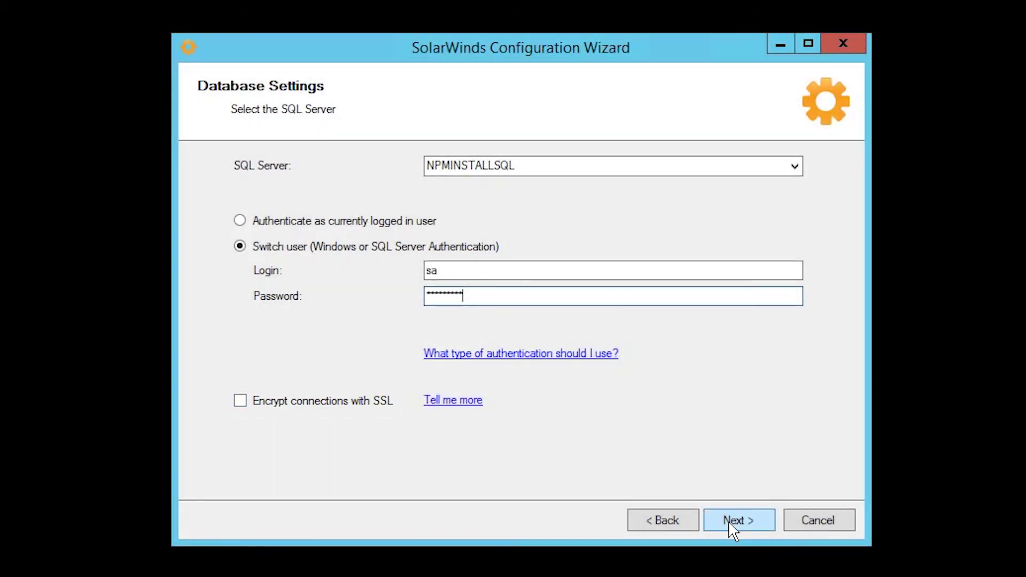
left_click(733, 524)
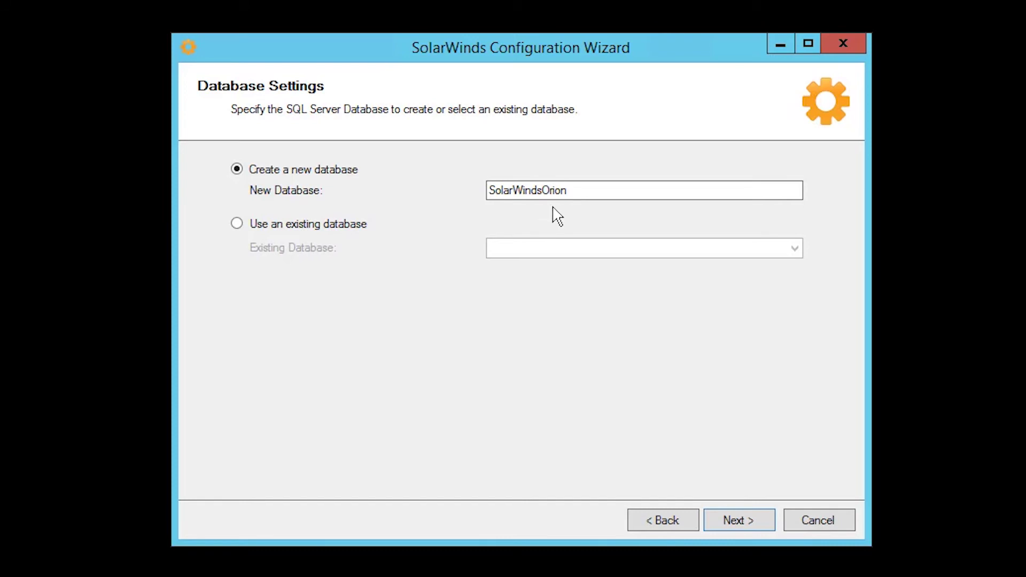
Accept the new database SolarWindsOrion and create the SQL Server account SolarWindsOrionDatabaseUser, entering and confirming its password
left_click(728, 521)
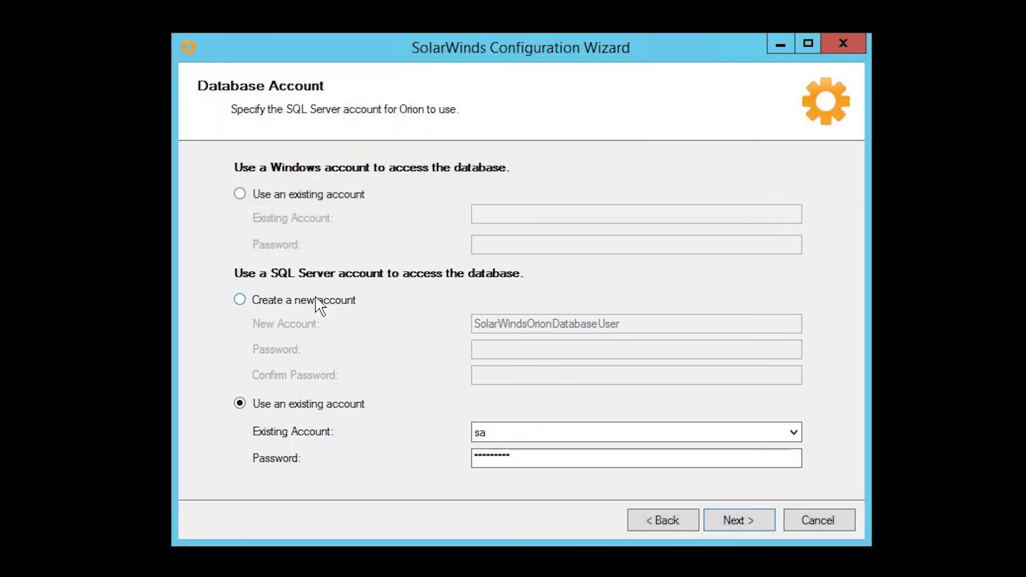
left_click(317, 300)
left_click(510, 350)
type("**********")
key("Tab")
type("**********")
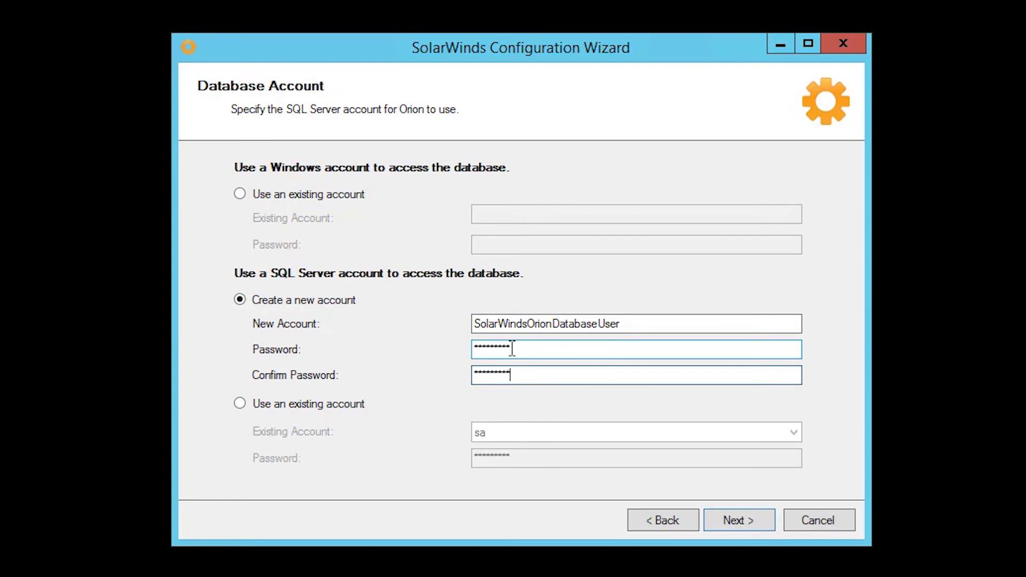
left_click(741, 522)
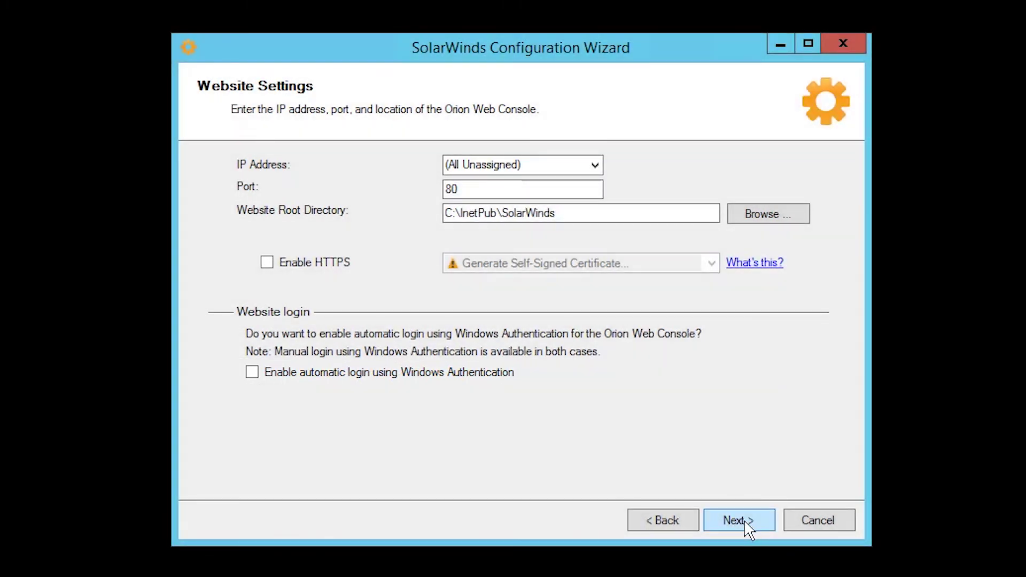
Accept the default website settings, creating the directory C:\InetPub\SolarWinds and a new website with the same IP address and port binding
left_click(745, 526)
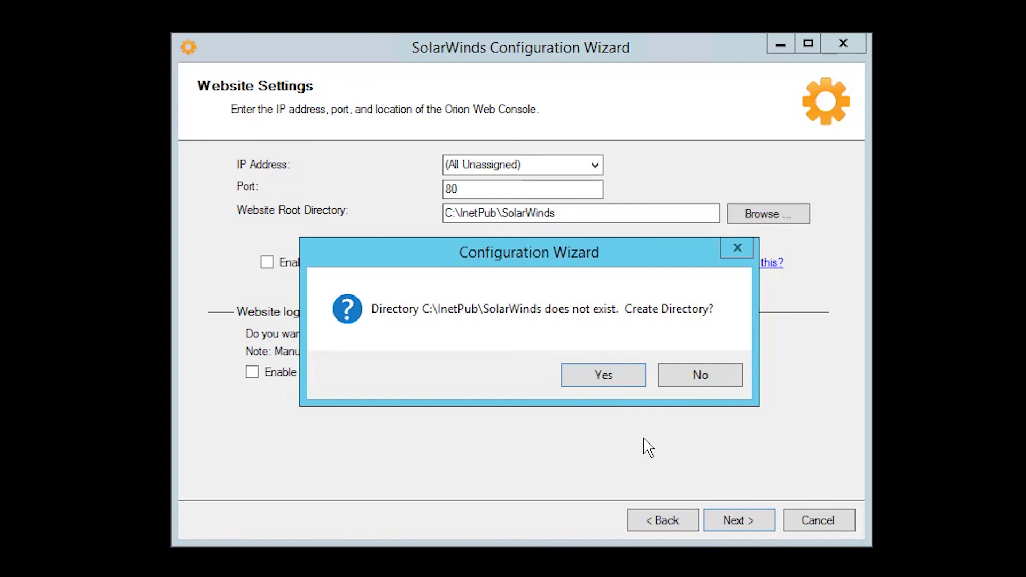
left_click(598, 381)
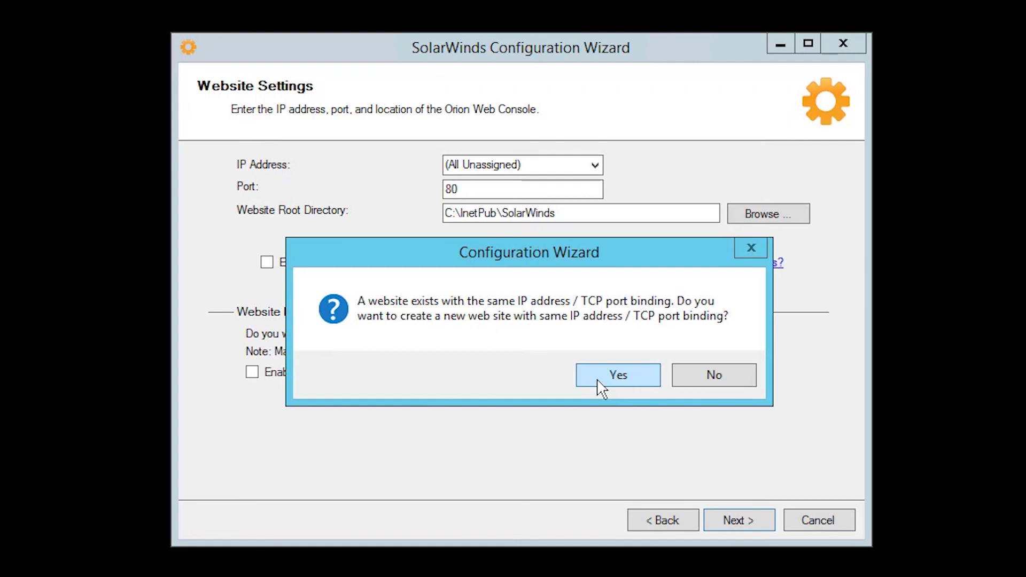
left_click(601, 383)
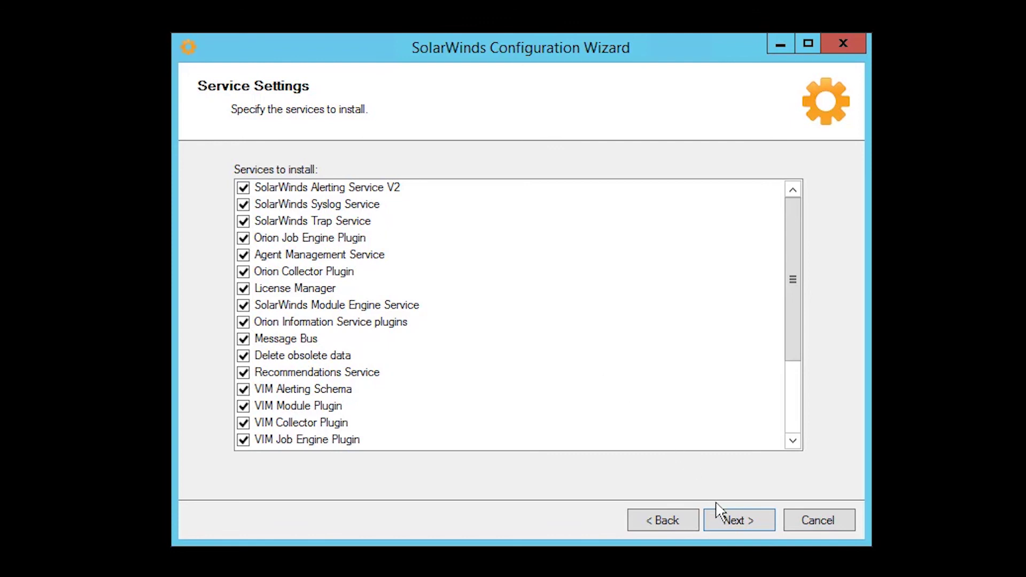
Keep all listed services selected for installation, then run the configuration and finish the wizard
left_click(734, 526)
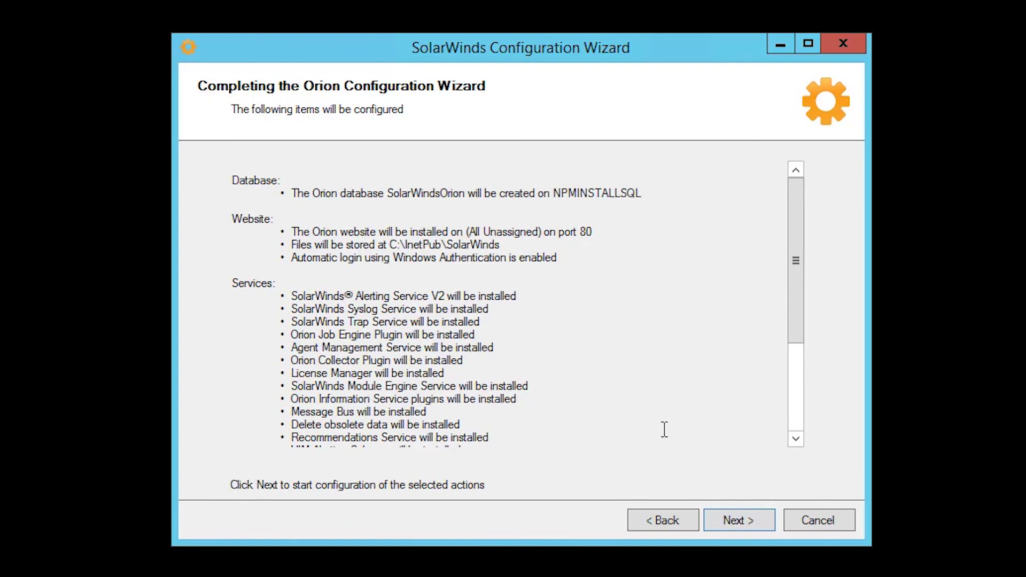
left_click(732, 521)
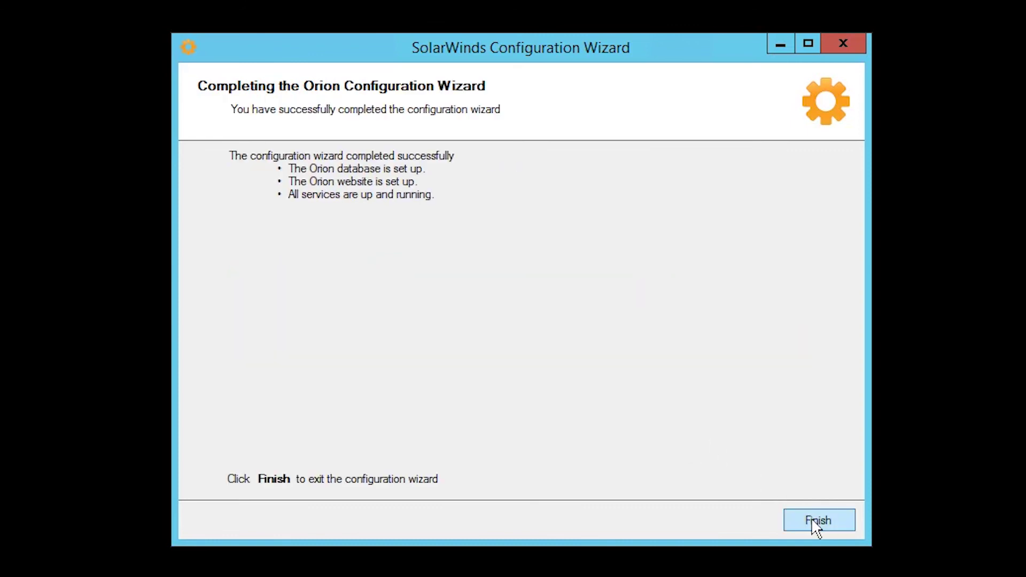
left_click(811, 518)
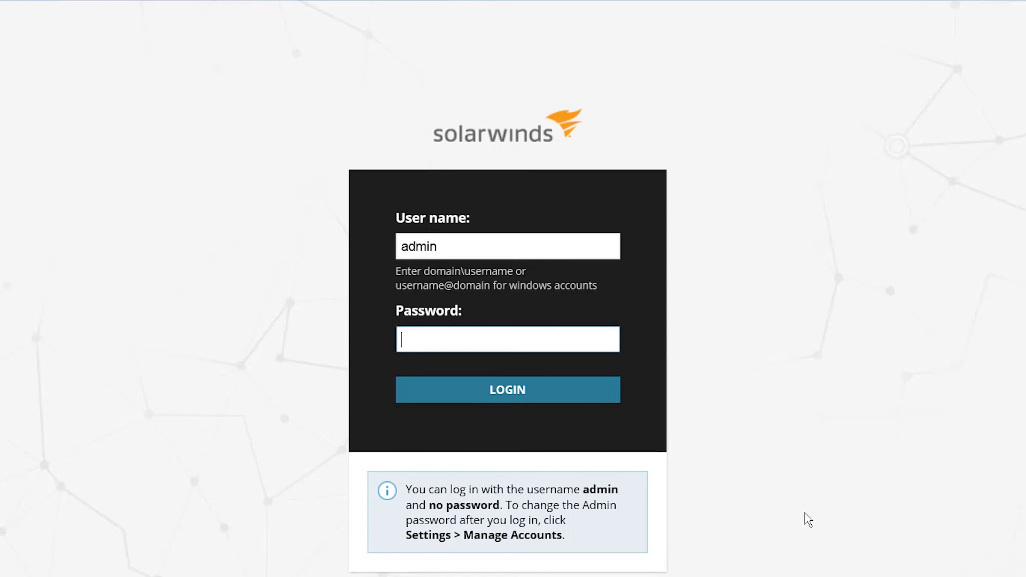